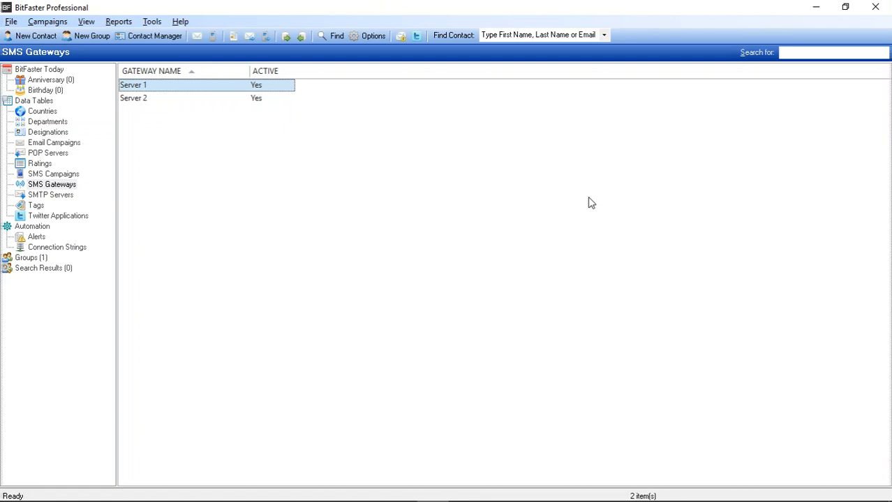
Create a new SMS gateway and name it "Messaging Server".
right_click(278, 202)
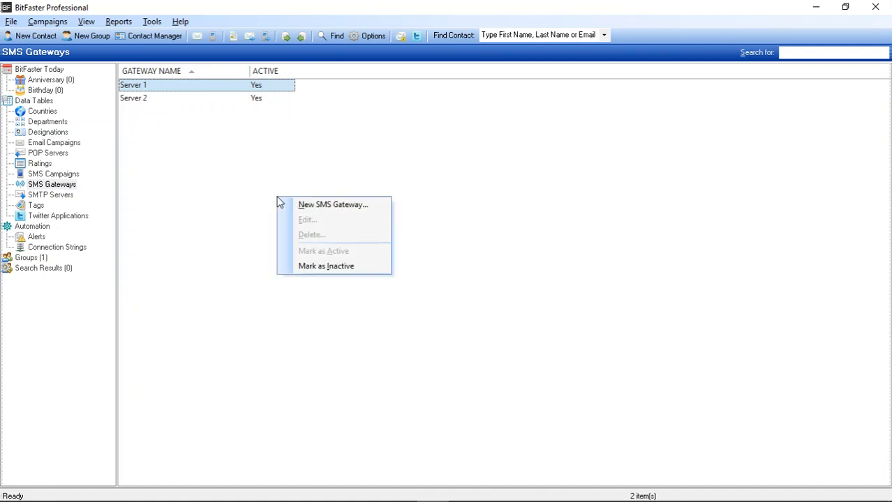
left_click(53, 185)
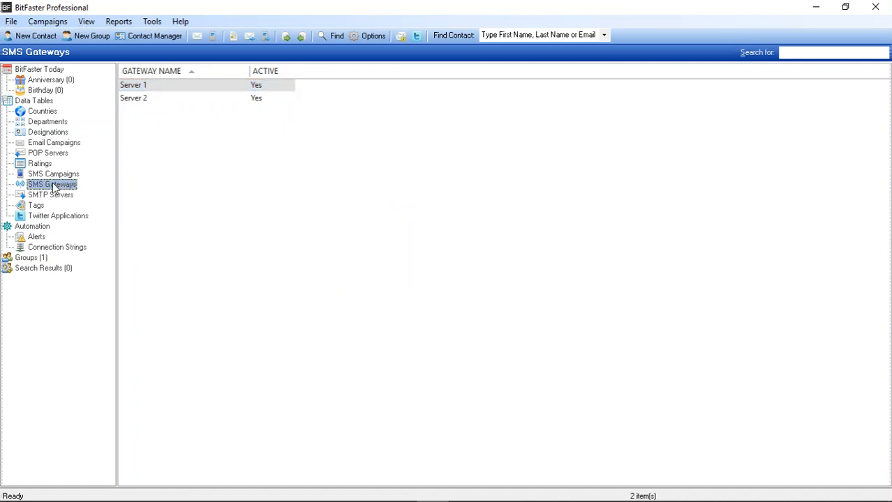
right_click(214, 182)
left_click(249, 186)
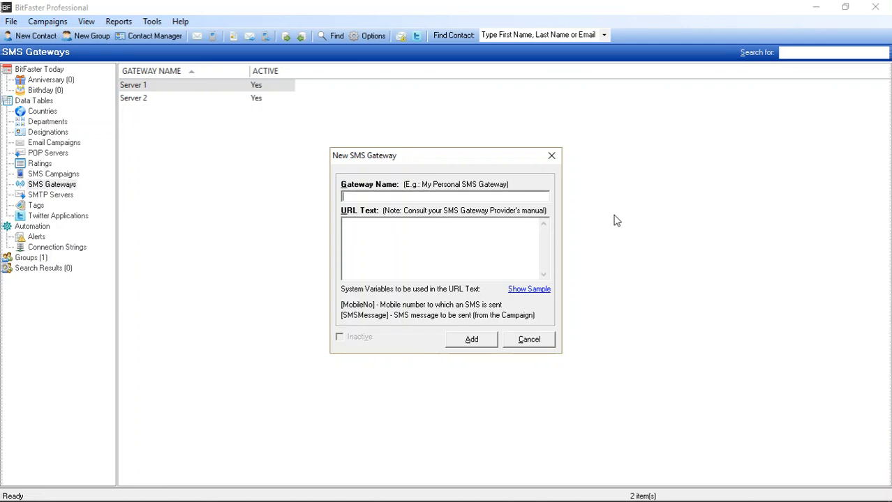
type("Messaging Server")
left_click(406, 249)
type("http://")
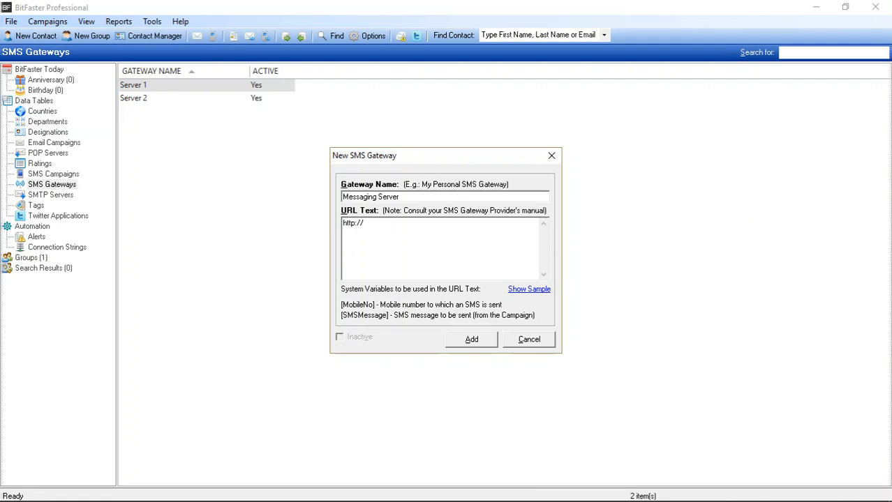
key("Left")
key("Left")
key("Left")
type("s")
key("Right")
key("Right")
key("Right")
type("www")
key("BackSpace")
type(".sendmessage.com")
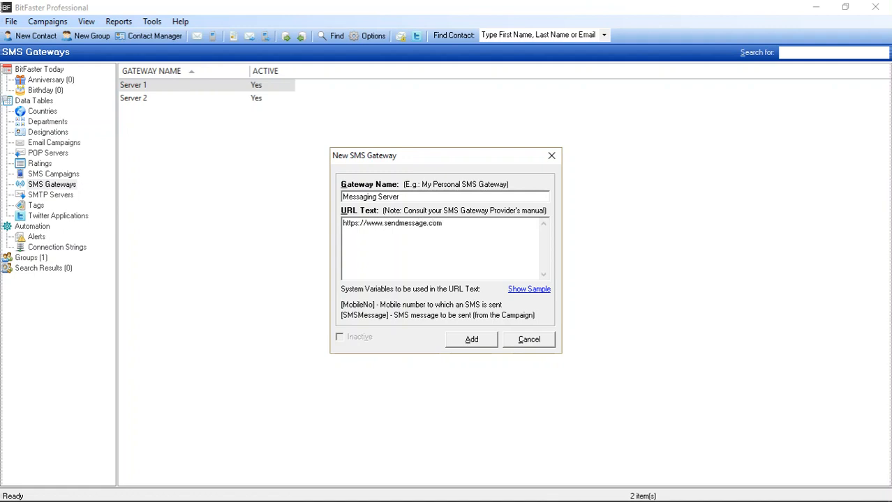
Append the page and empty parameters /send.aspx?mobileno=&msg=&senderid= to the gateway URL.
type("/send.aspx?")
type("mobileno")
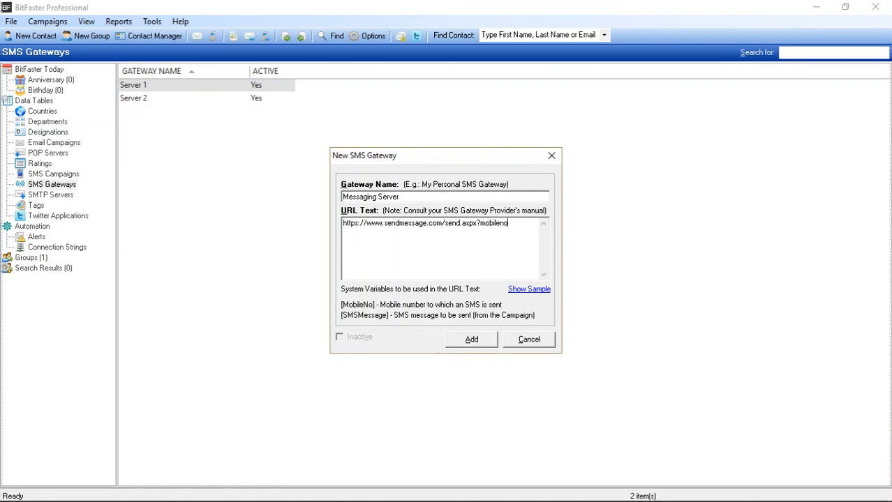
type("=&msg=&senderid")
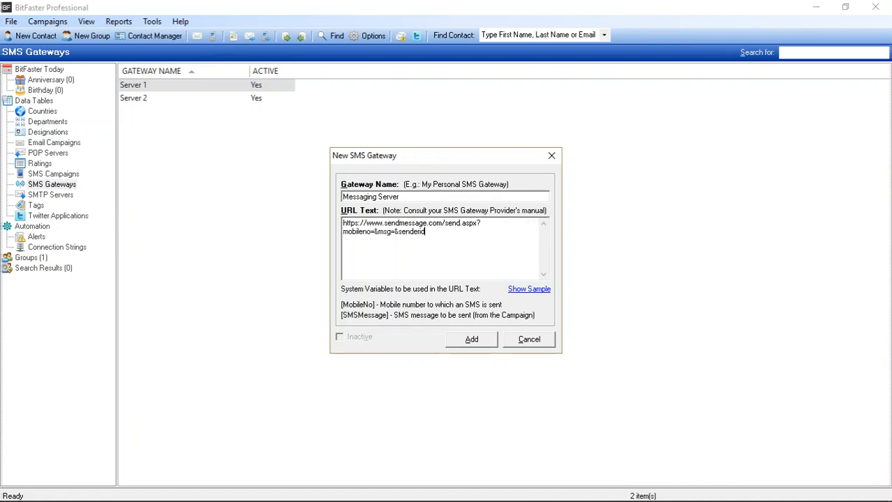
type("=")
Insert the system variable [MobileNo] as the value of the URL's mobileno parameter.
key("Left")
key("Left")
key("Left")
key("Left")
key("Left")
key("Left")
key("Left")
key("Left")
key("Right")
type("[")
type("MobileNo")
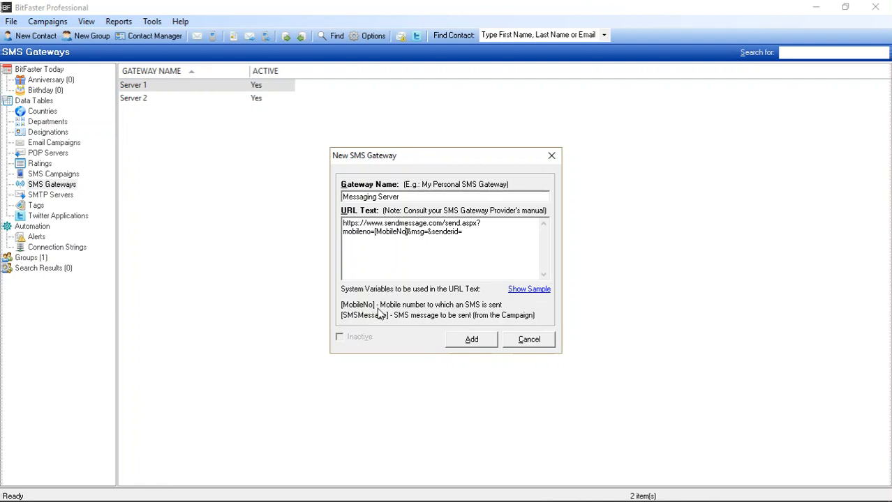
Insert the system variable [SMSMessage] as the value of the URL's msg parameter.
left_click(428, 233)
type("[]")
key("Left")
type("SMSM")
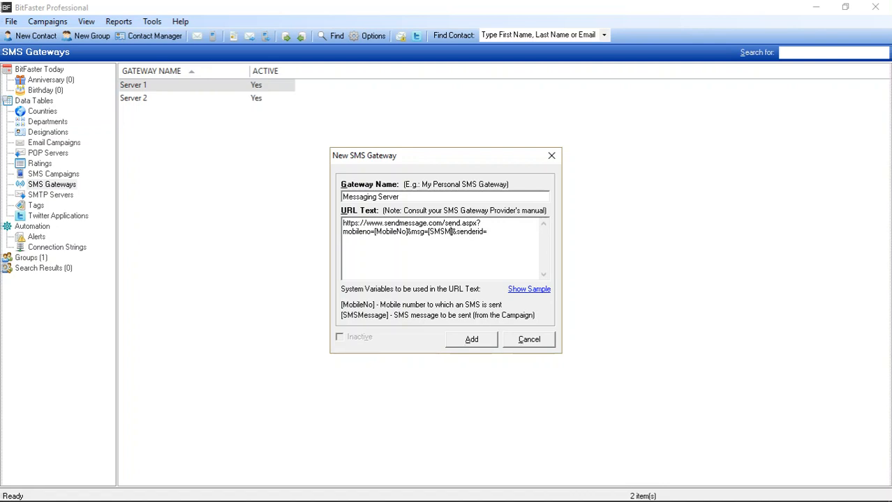
type("essa")
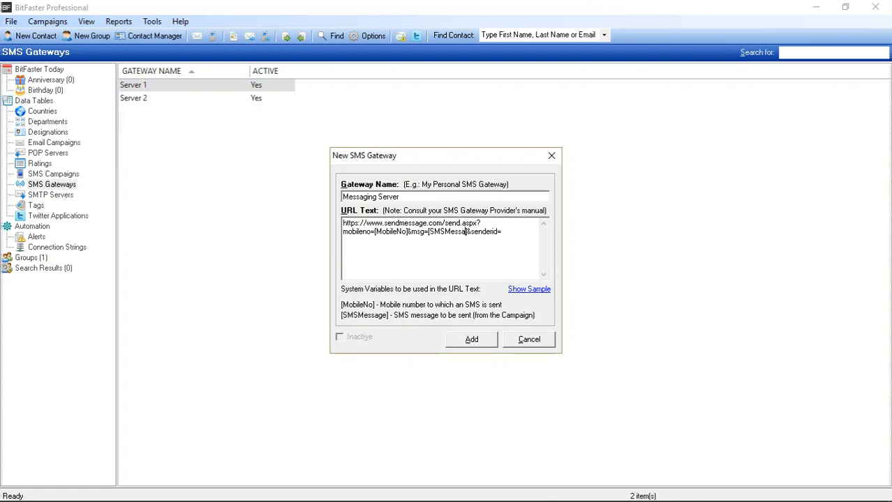
type("ge")
Set the URL's senderid parameter to Success and add the gateway.
left_click(526, 235)
type("Success")
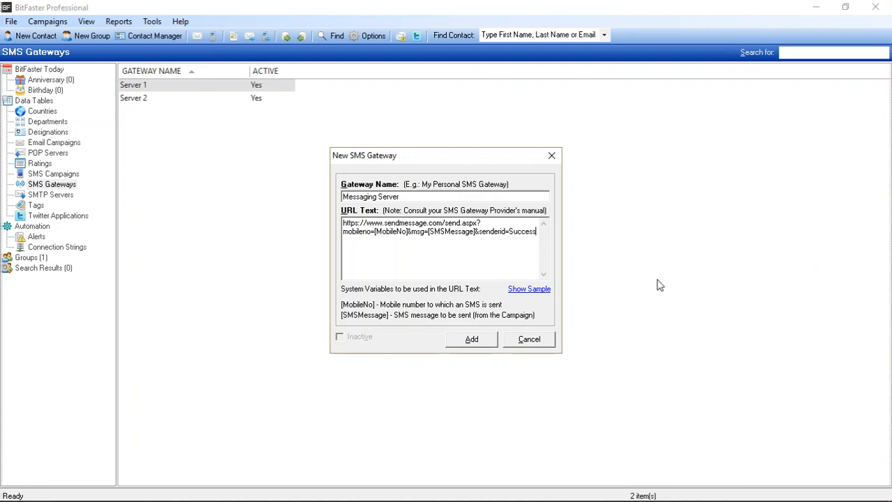
left_click(473, 346)
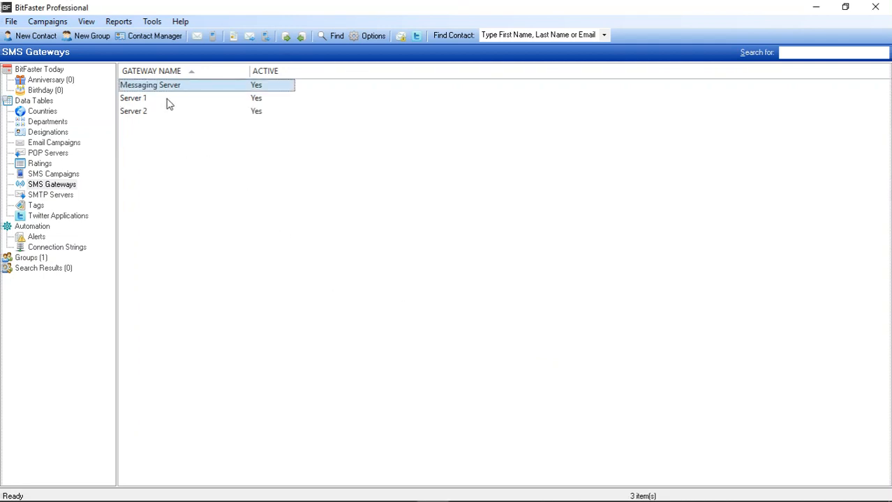
Compose an SMS to the Support contact in the Test group with the message "This is my first SMS".
left_click(159, 37)
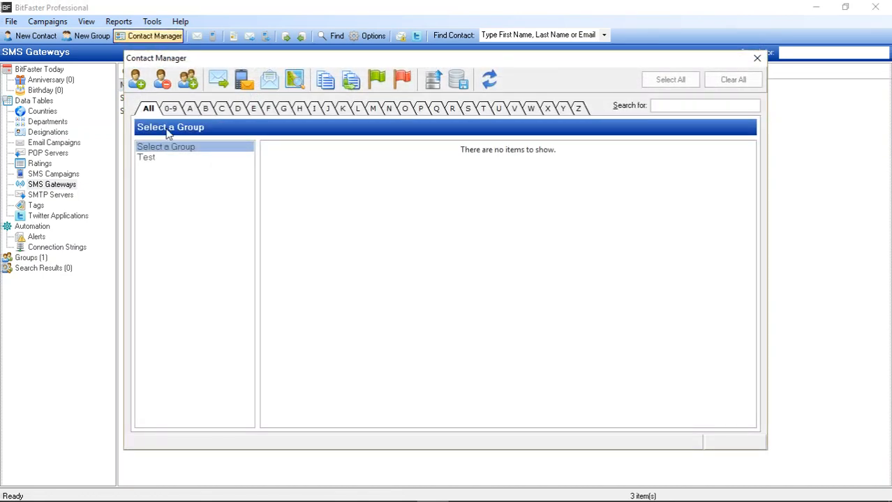
left_click(150, 160)
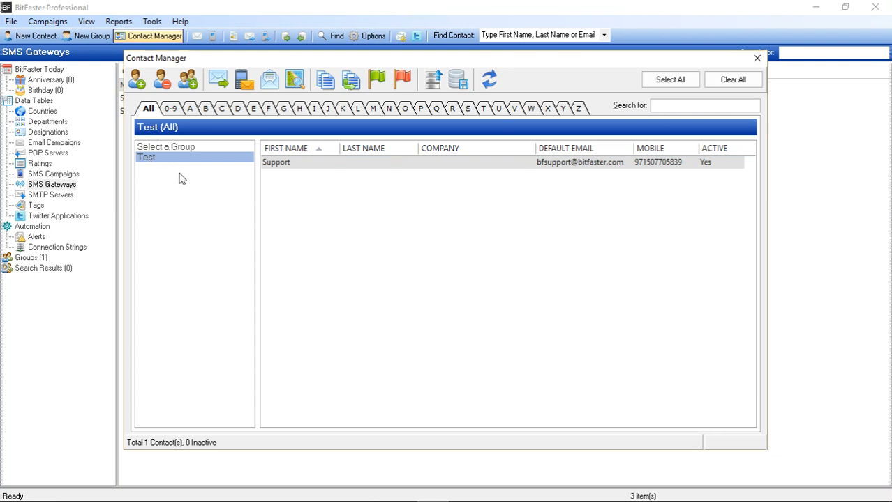
left_click(291, 166)
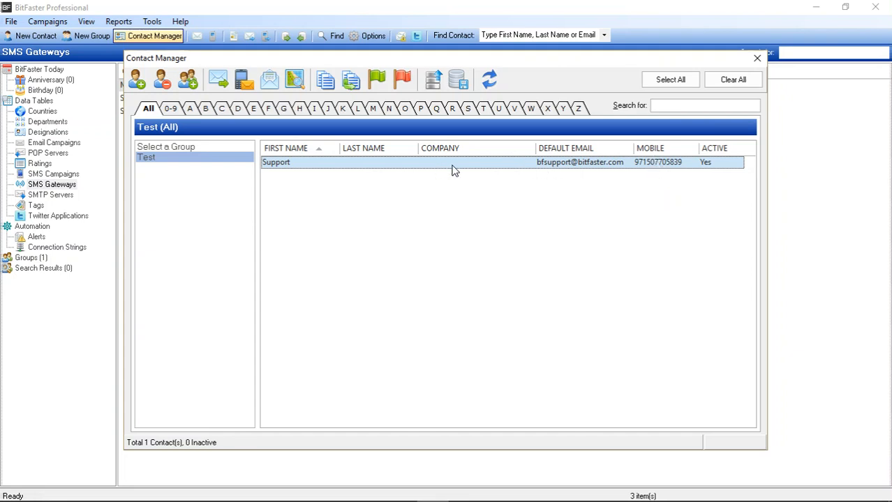
left_click(246, 81)
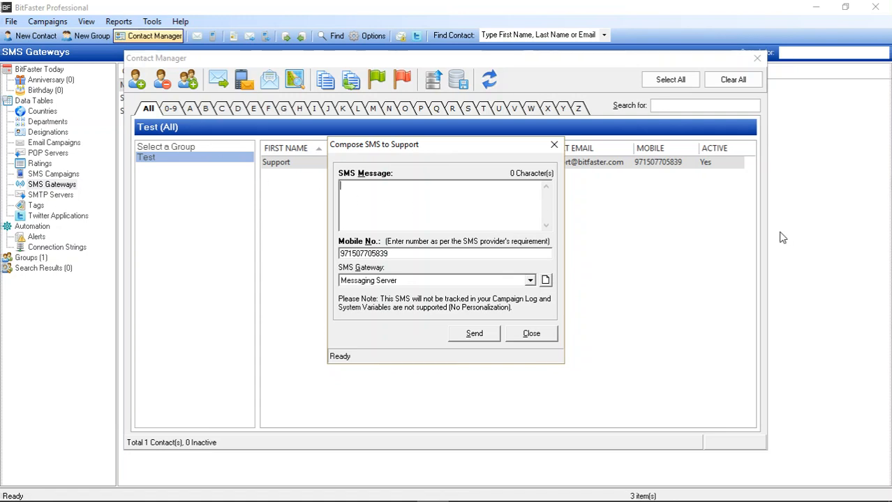
type("This is m")
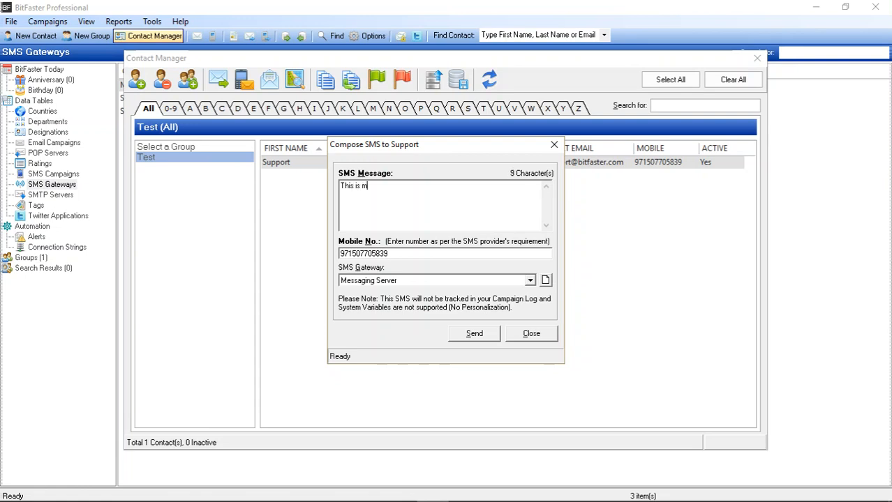
type("y first SMS")
Send the SMS through the Server 1 gateway, dismiss the response and close the Contact Manager.
left_click_drag(399, 255, 335, 254)
left_click(419, 254)
left_click(388, 282)
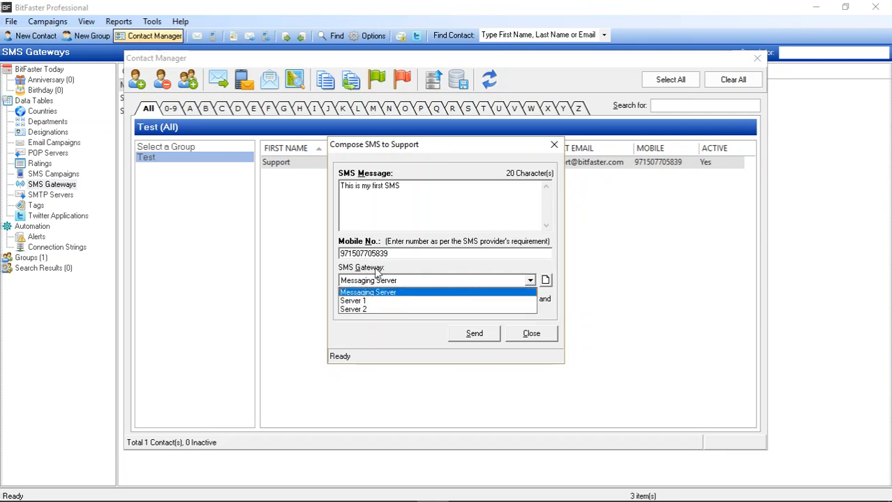
left_click(377, 269)
left_click(395, 281)
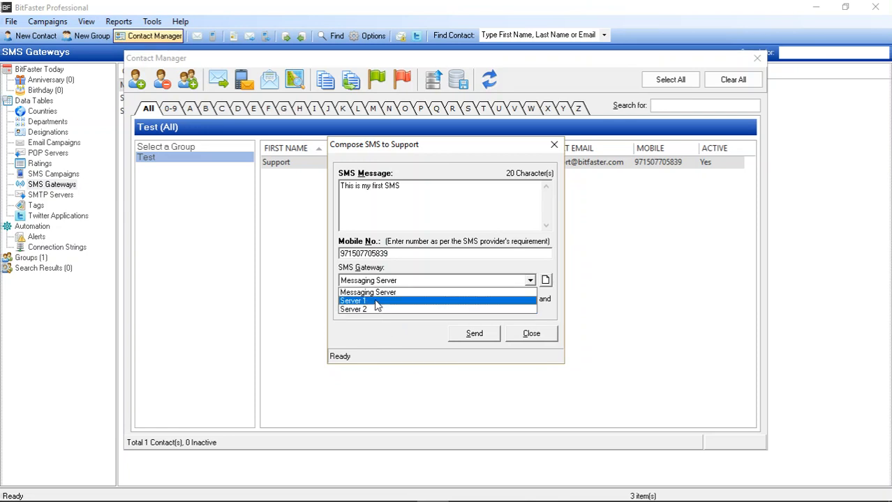
left_click(377, 301)
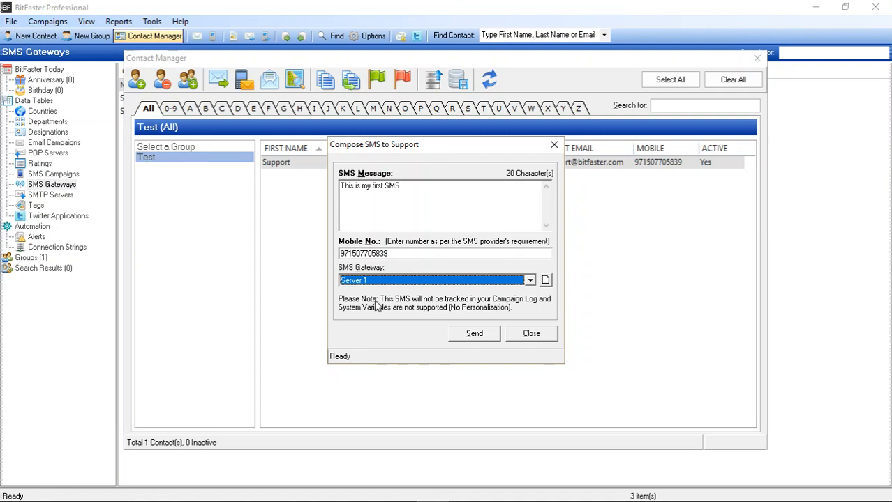
left_click(473, 335)
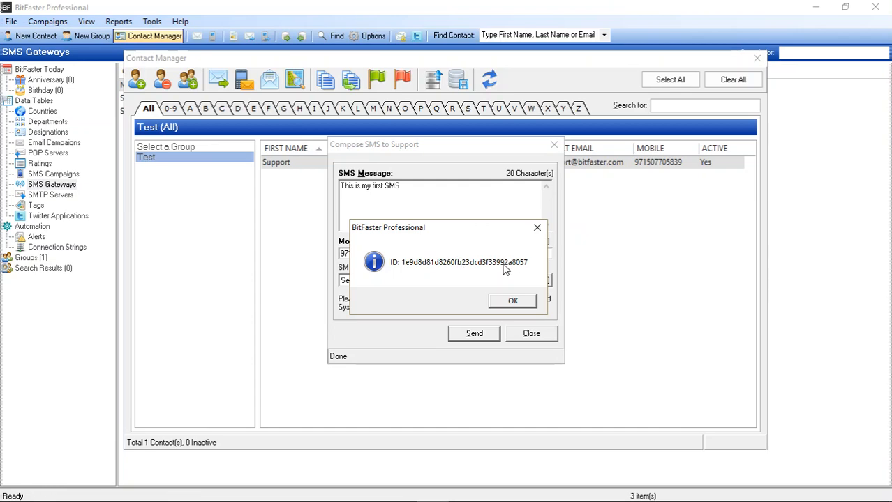
left_click(510, 300)
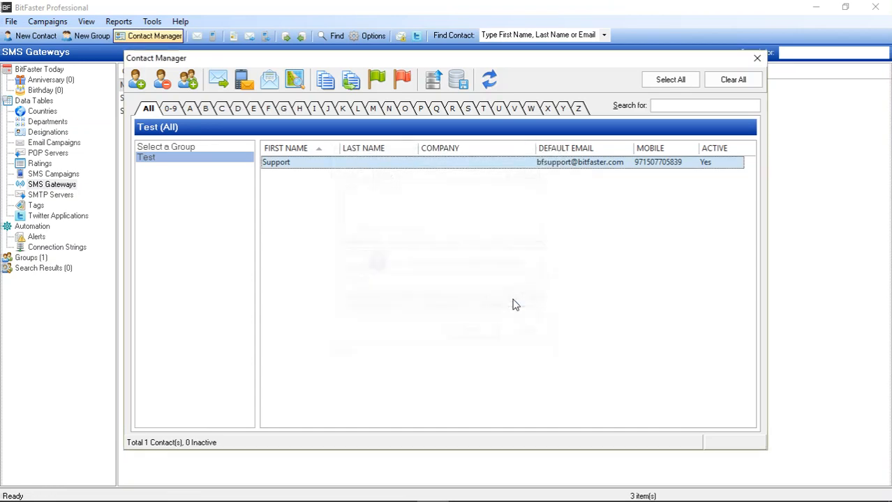
left_click(757, 58)
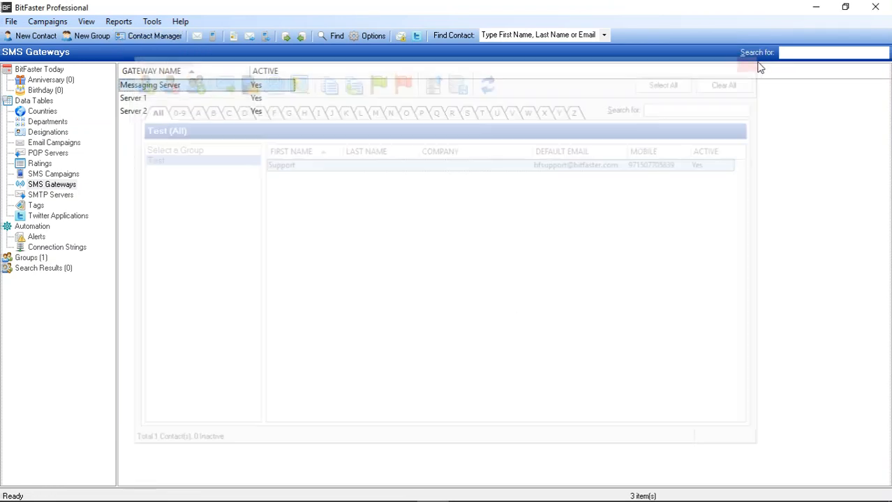
Fill in a new SMS response code named "Successfully Sent" with the response code "ID:".
left_click(150, 22)
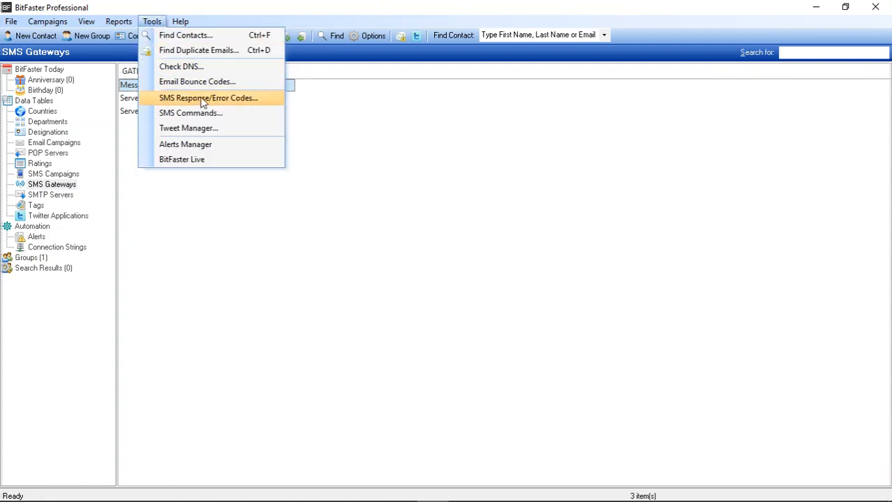
left_click(251, 100)
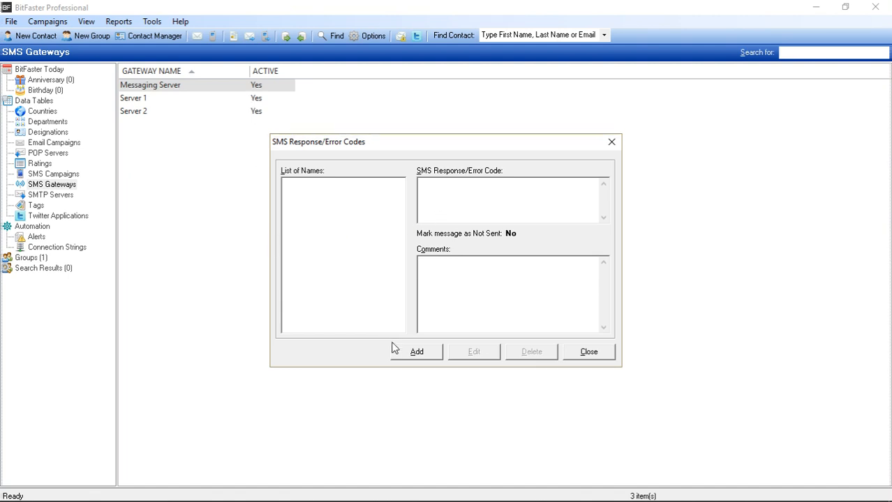
left_click(416, 352)
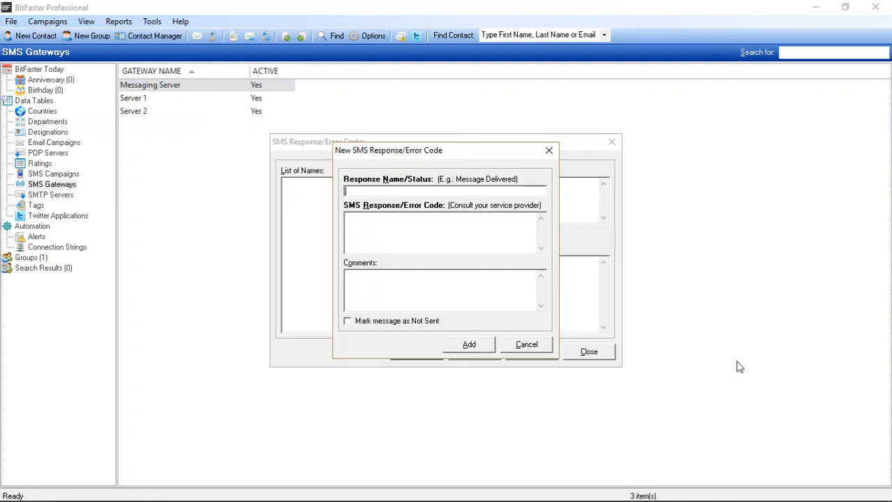
type("Successfully Sent")
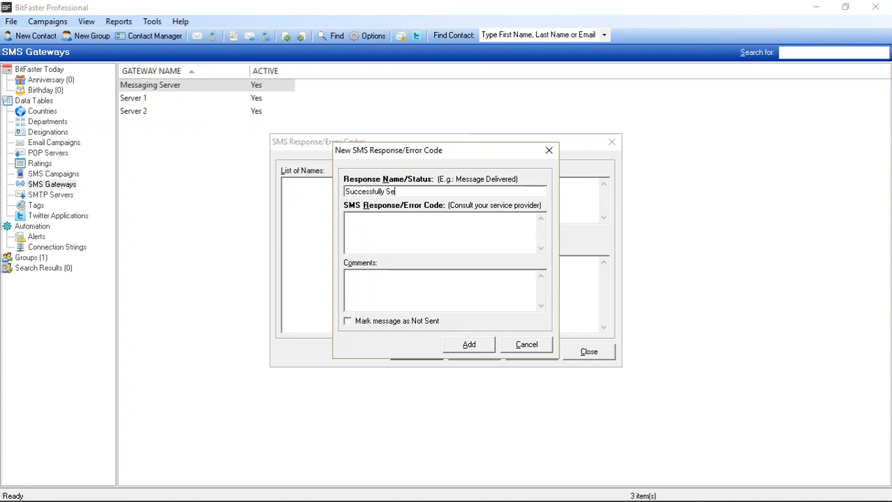
left_click(444, 243)
type("ID:")
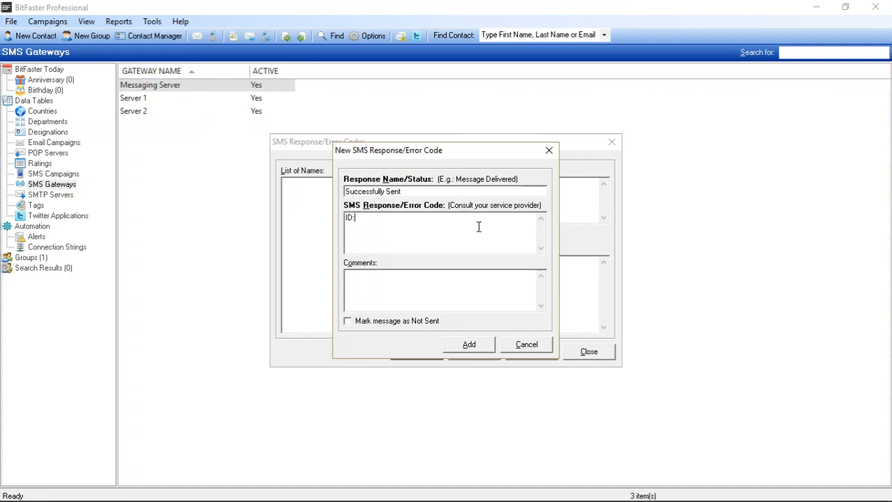
Add the filled-in response code to the list and close the SMS Response/Error Codes window.
left_click_drag(363, 221, 346, 218)
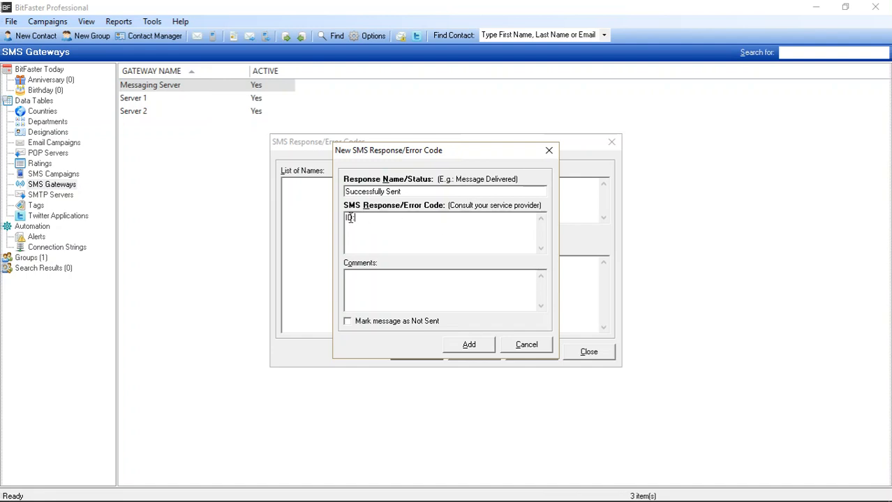
left_click(391, 221)
left_click_drag(363, 219, 329, 216)
left_click(412, 233)
left_click(479, 344)
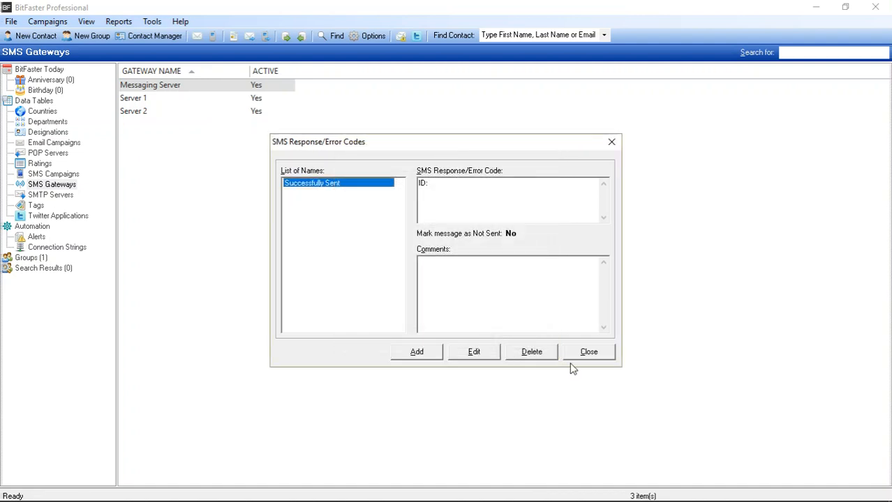
left_click(588, 352)
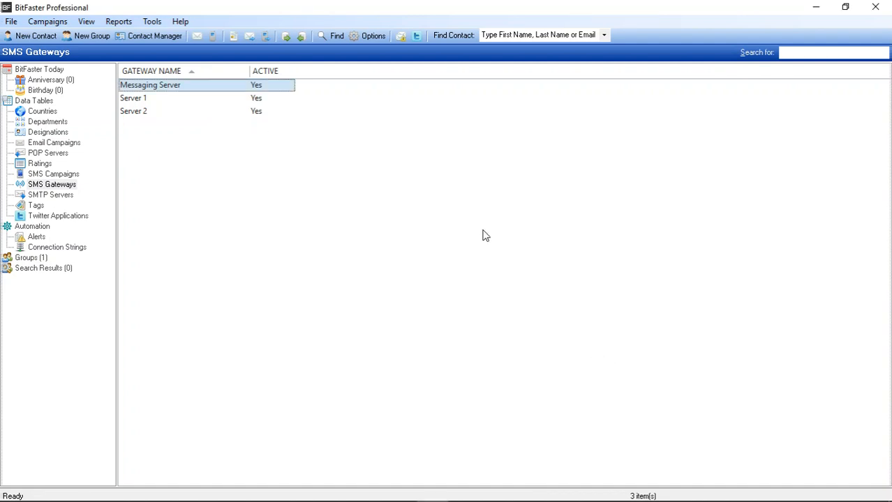
Compose an SMS to the Support contact in the Test group with the message "Check the status now".
left_click(171, 37)
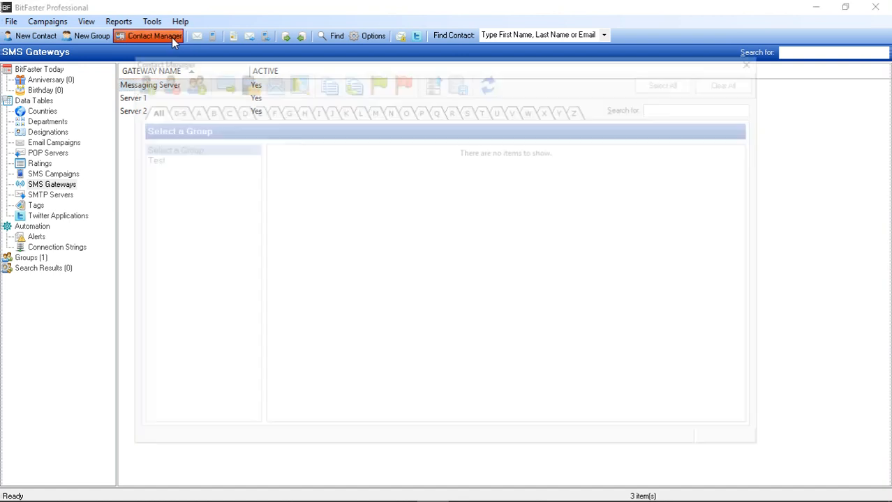
left_click(161, 157)
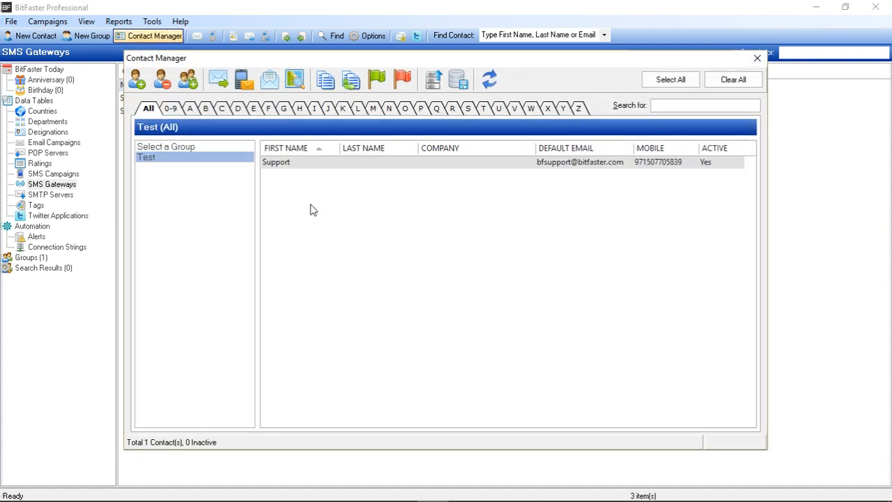
left_click(472, 164)
left_click(244, 79)
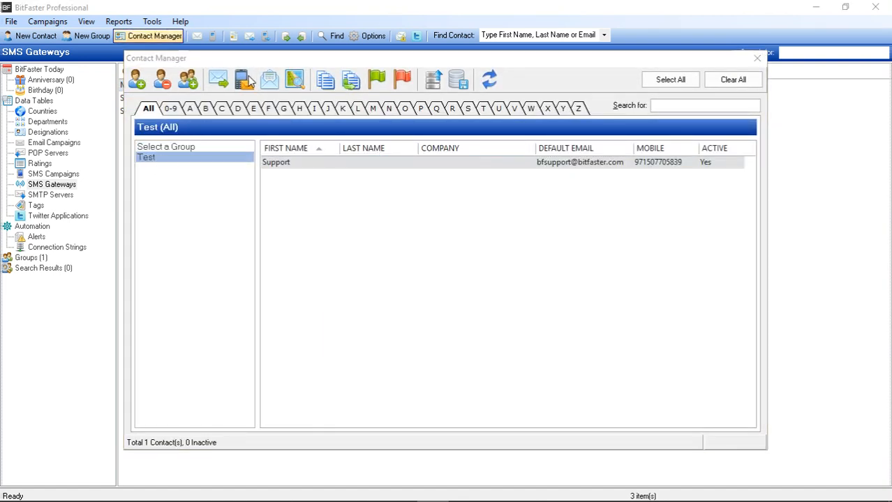
left_click(406, 209)
type("C")
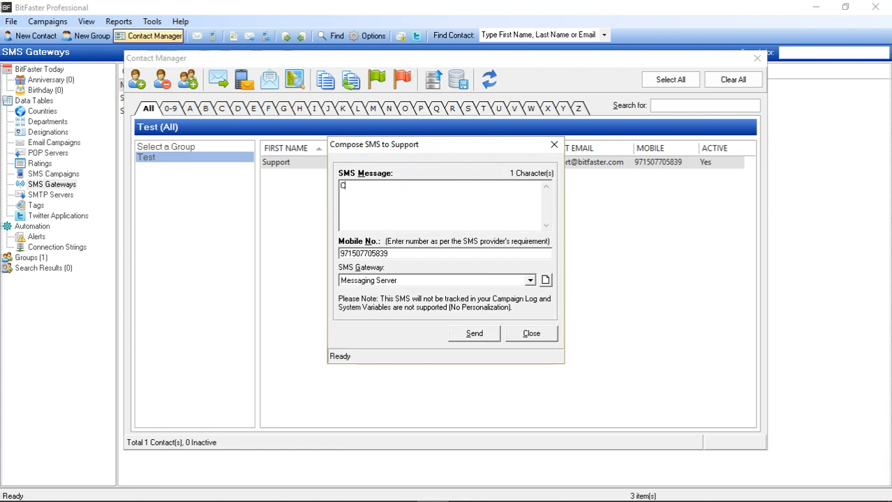
type("heck the status now")
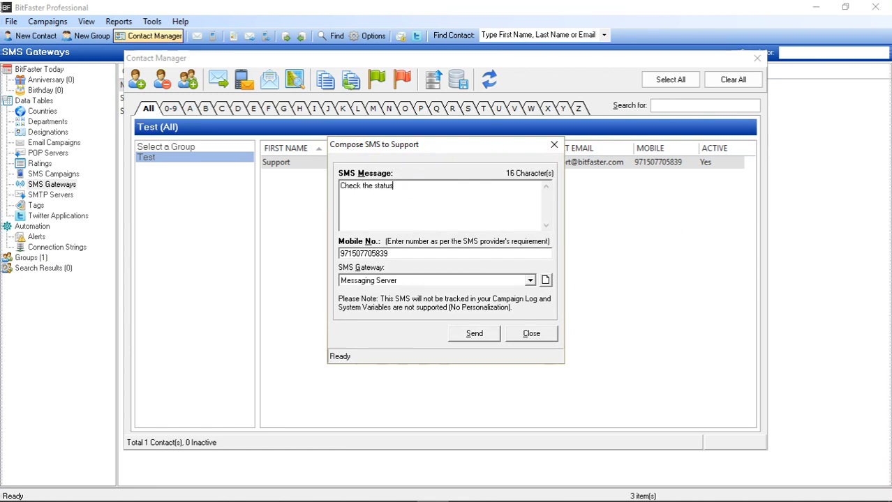
Send the SMS through the Server 1 gateway and dismiss the response.
left_click(411, 281)
left_click(386, 299)
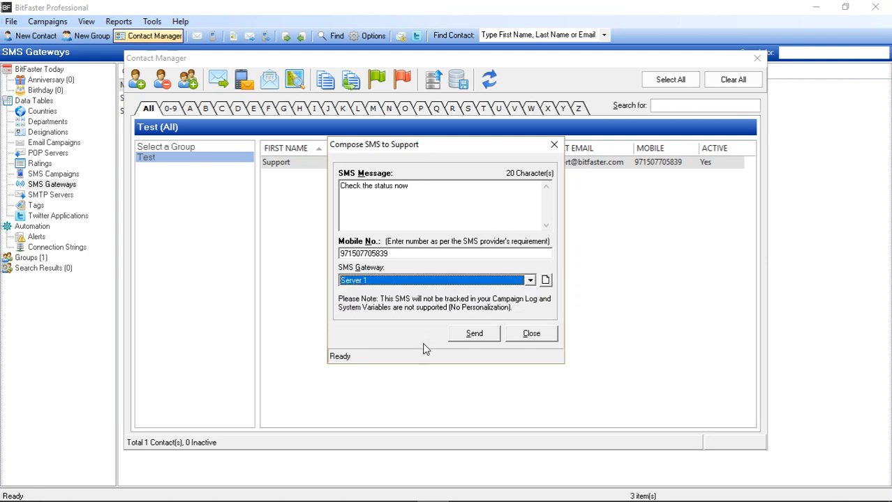
left_click(474, 335)
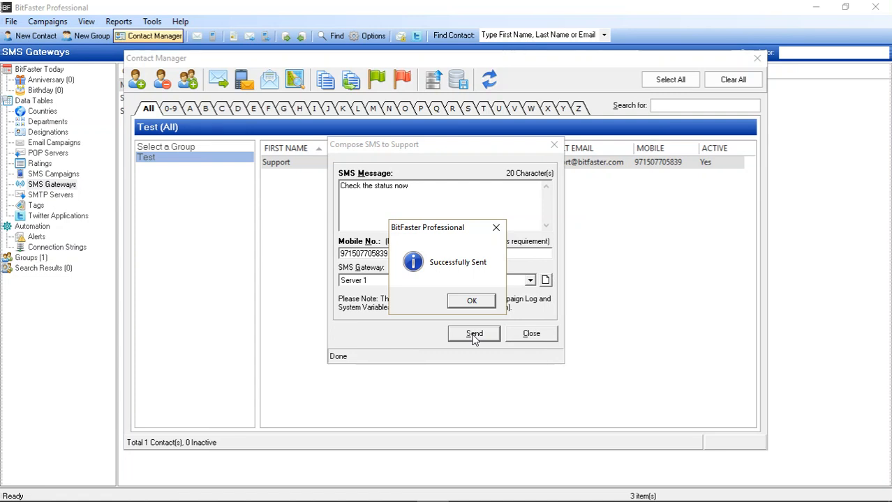
left_click(472, 301)
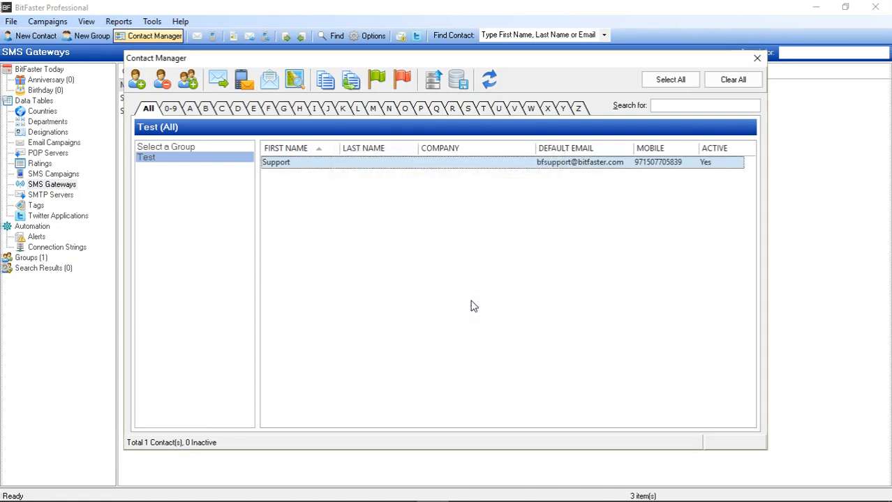
Compose another SMS to the Support contact using the Server 2 gateway with the message "Check the status again".
left_click(243, 80)
left_click(400, 280)
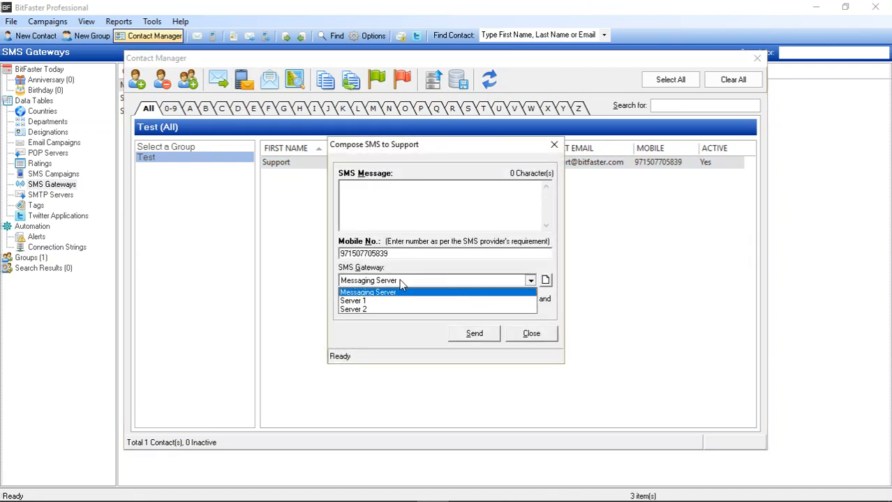
left_click(393, 310)
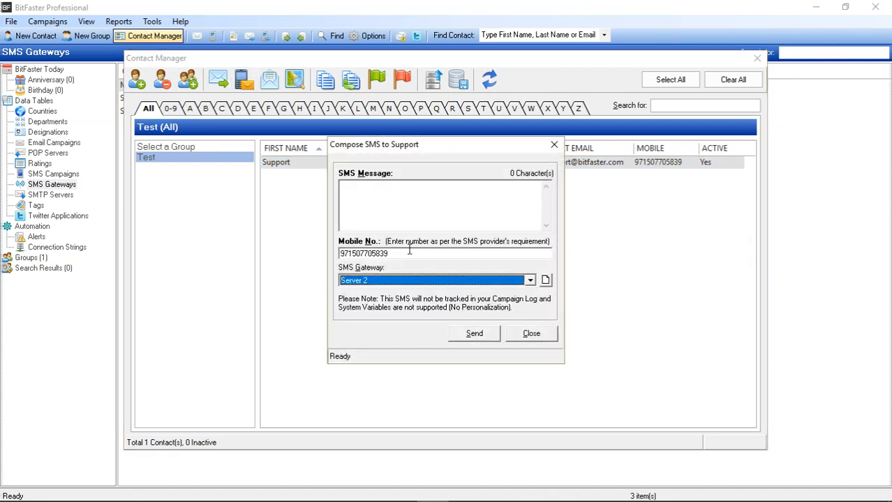
left_click(428, 215)
type("Che")
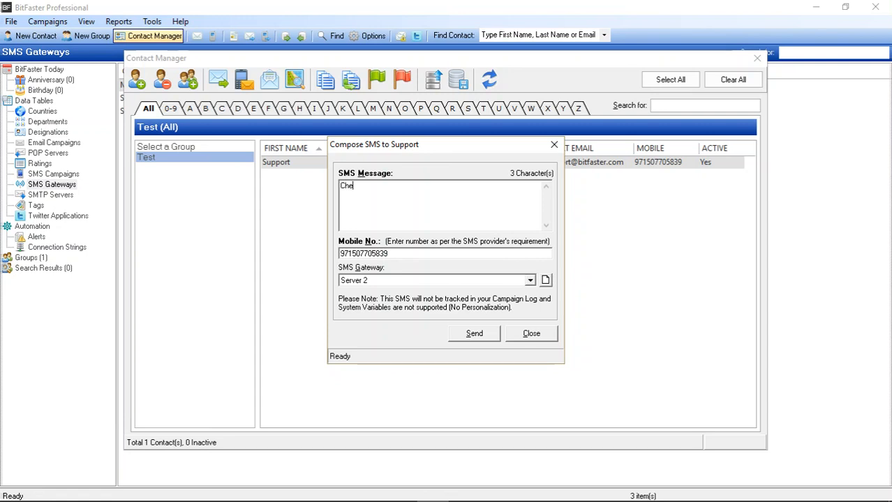
type("ck the status again")
Send the "Check the status again" SMS, dismiss the response and close the Contact Manager.
left_click(478, 336)
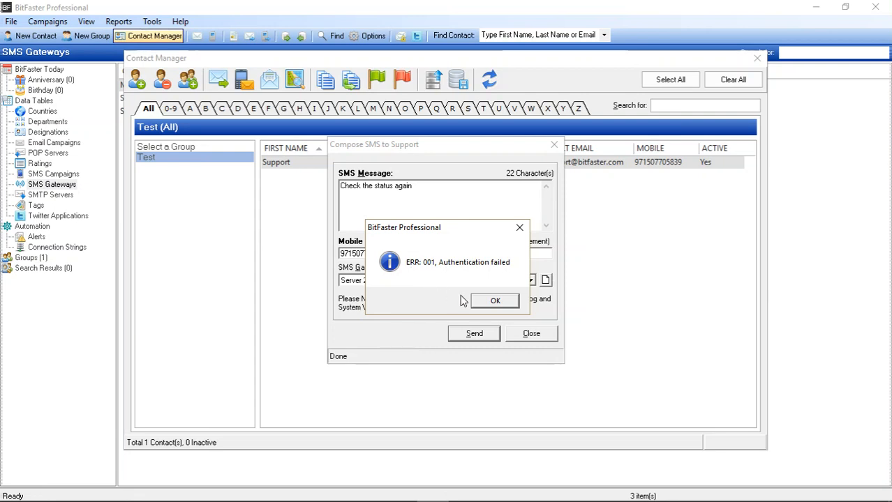
left_click(499, 303)
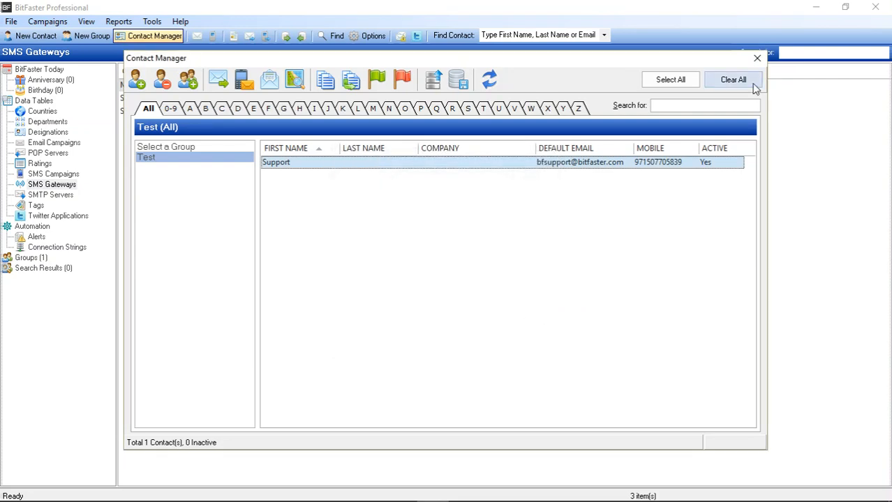
left_click(757, 58)
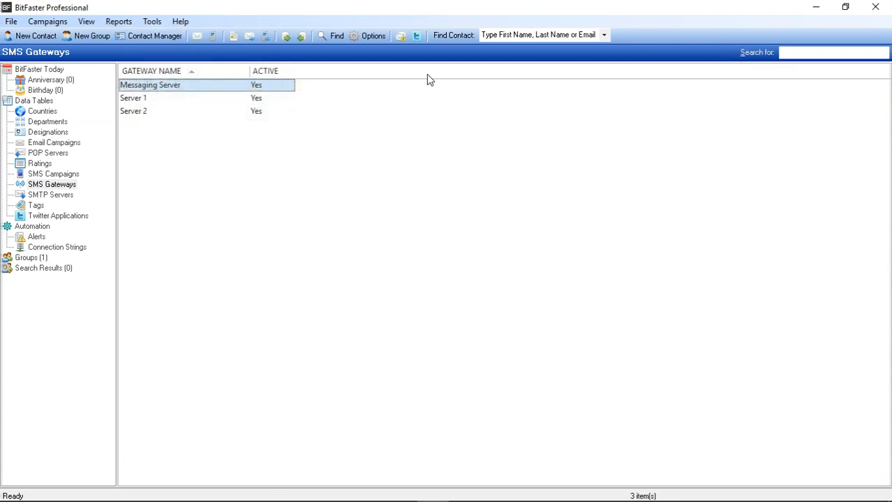
Add an SMS response code named "Failed" with the response code "ERR:" and close the SMS Response/Error Codes window.
left_click(152, 22)
left_click(169, 98)
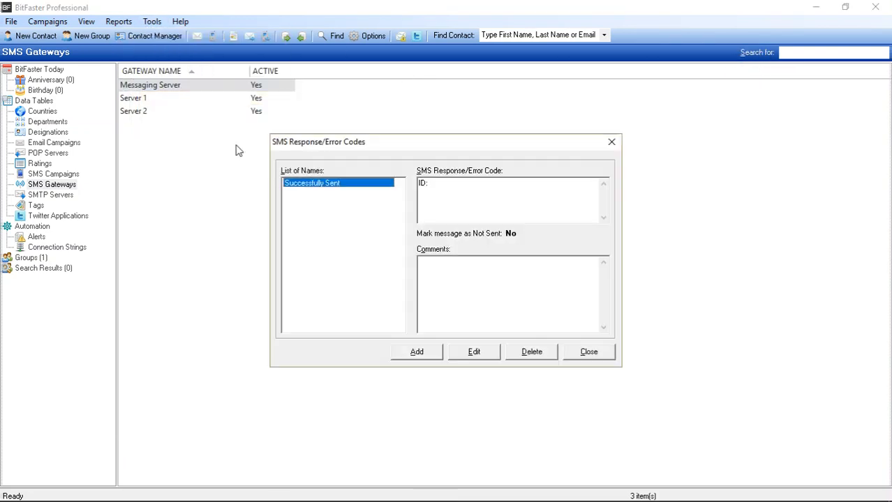
left_click(416, 352)
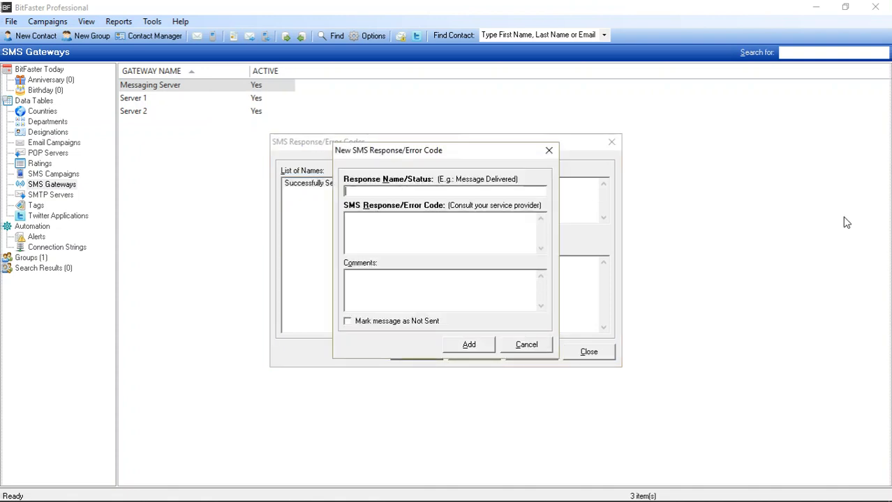
type("Failed")
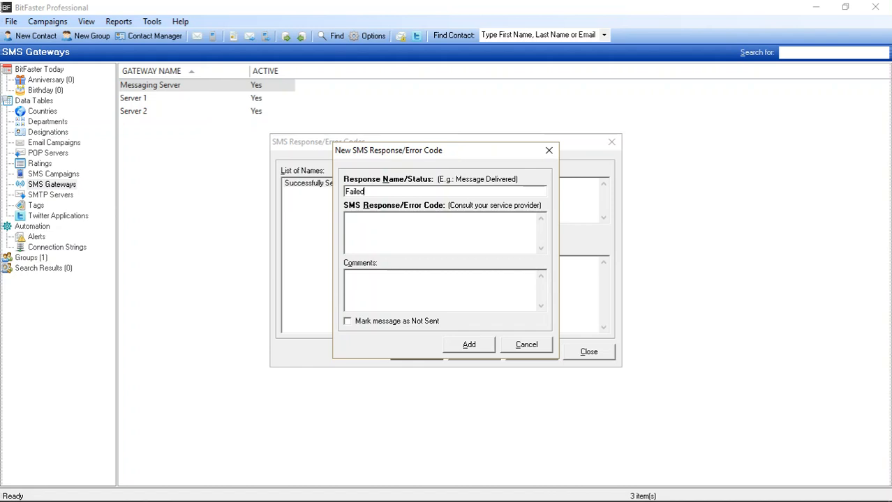
key("Tab")
type("ERR:")
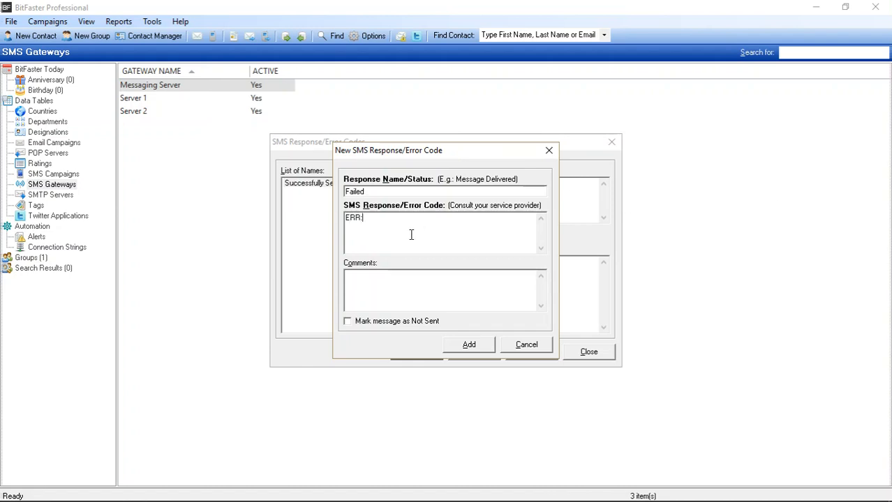
left_click_drag(368, 218, 331, 214)
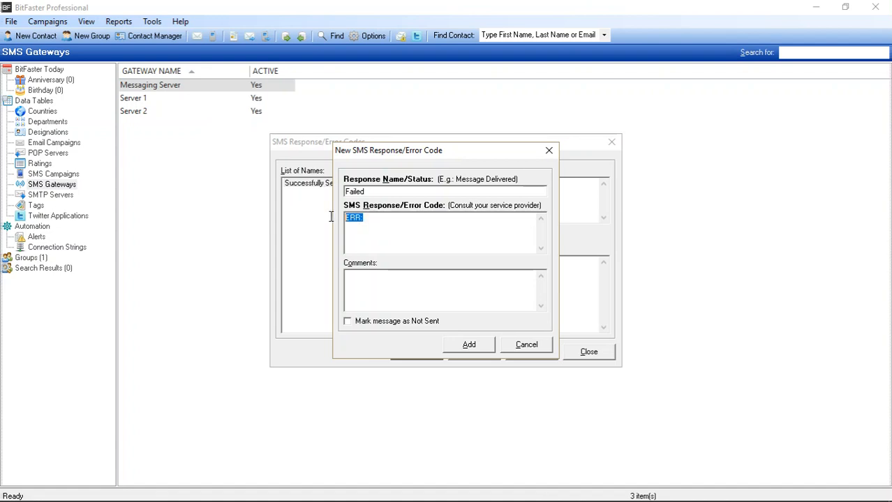
left_click(411, 235)
left_click(469, 347)
left_click(581, 359)
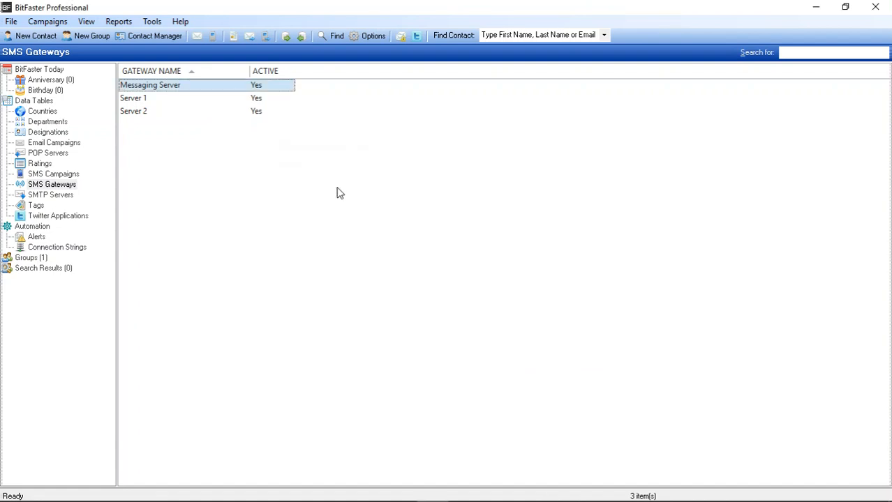
Compose an SMS to the Support contact in the Test group using the Server 2 gateway with the message "This should fail".
left_click(154, 37)
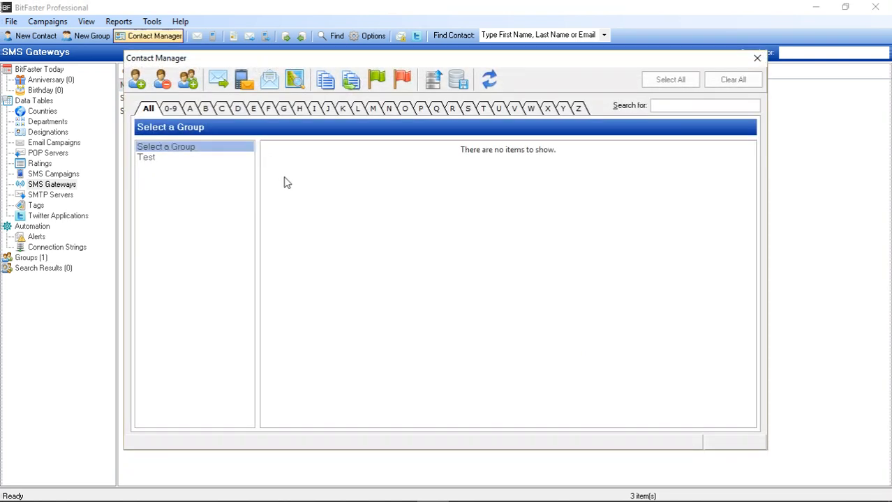
left_click(157, 160)
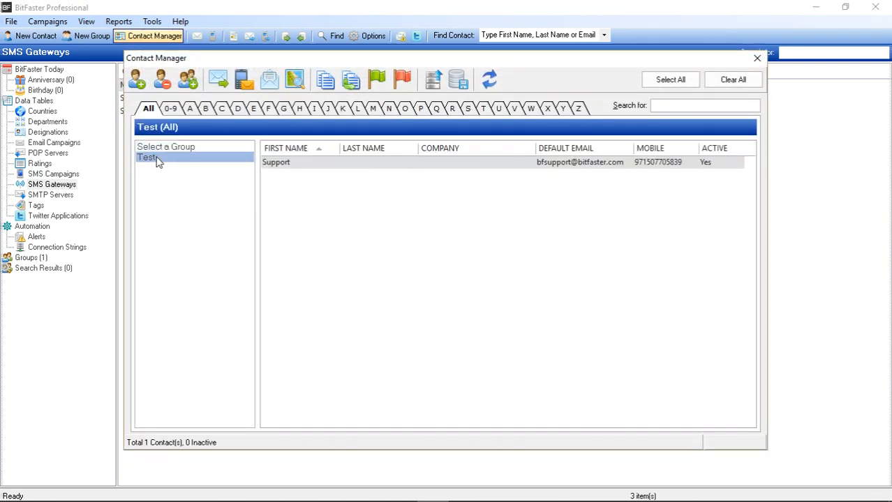
left_click(243, 79)
left_click(395, 282)
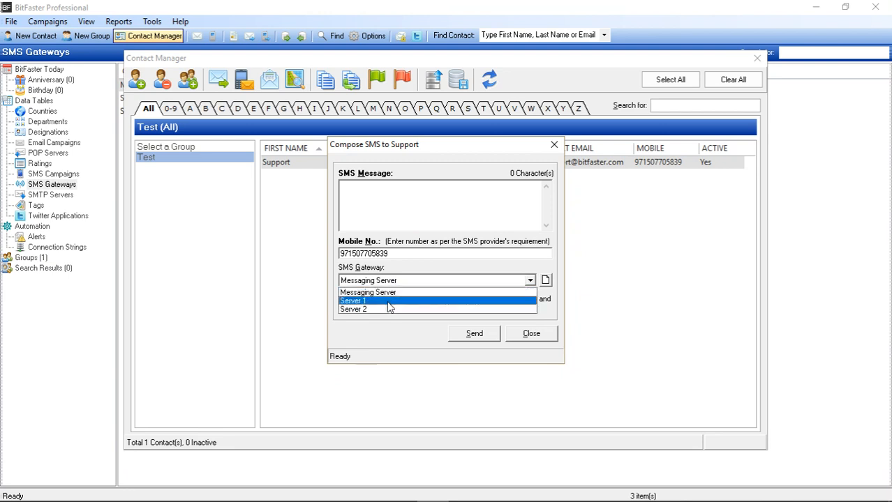
left_click(388, 311)
left_click(436, 222)
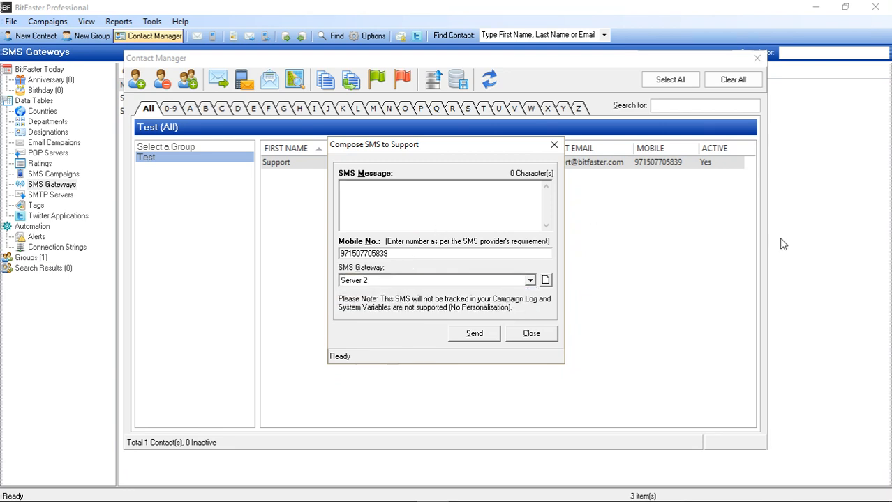
type("This s")
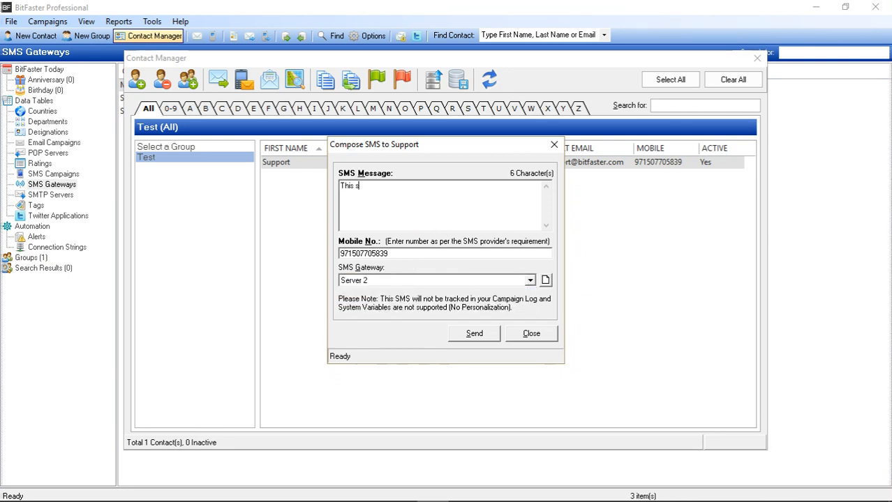
type("hould fail")
Send the "This should fail" SMS, dismiss the response and close the Contact Manager.
left_click(485, 336)
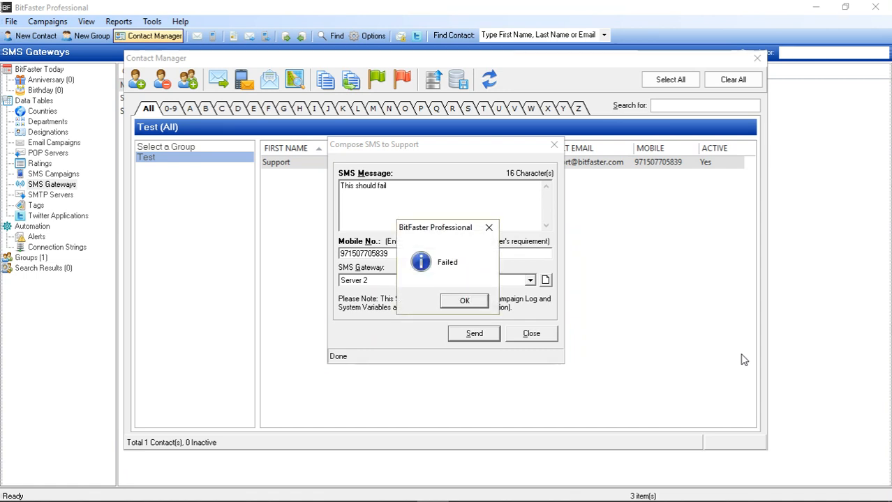
left_click(466, 301)
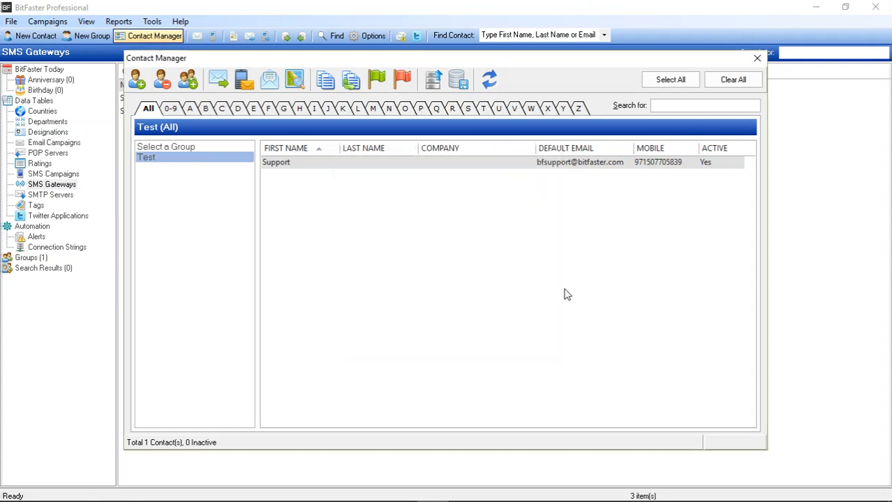
left_click(757, 59)
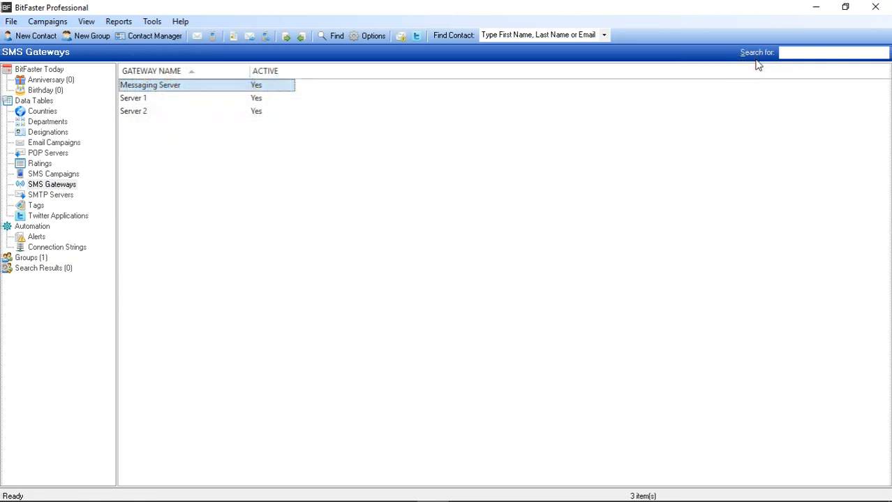
Search for contacts matching "test".
left_click(511, 36)
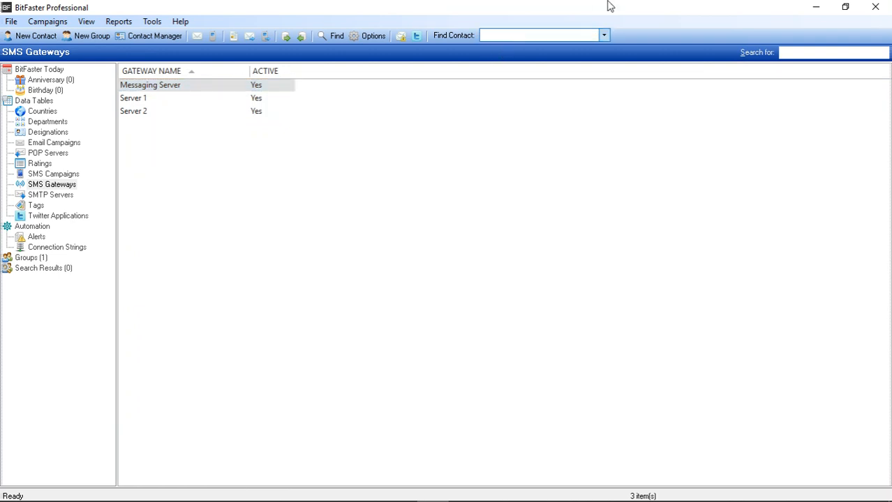
type("test")
key("Return")
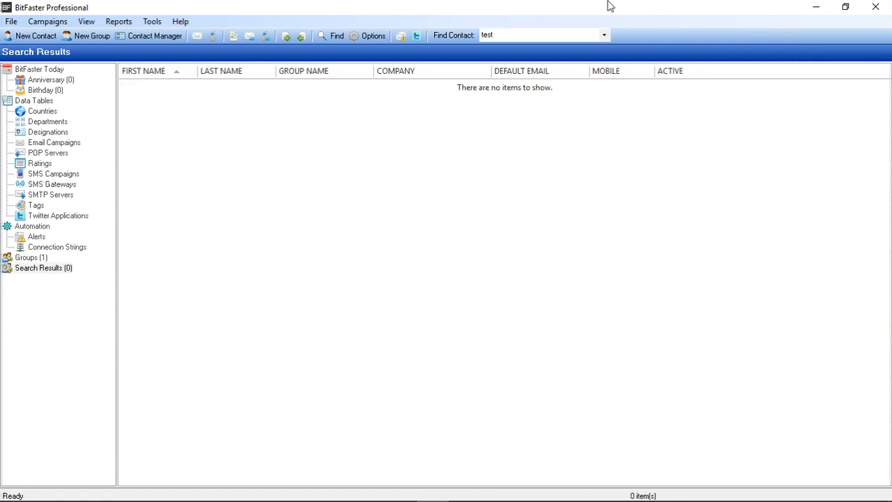
View the contacts of the Test group in the Contact Manager and close it.
left_click(152, 37)
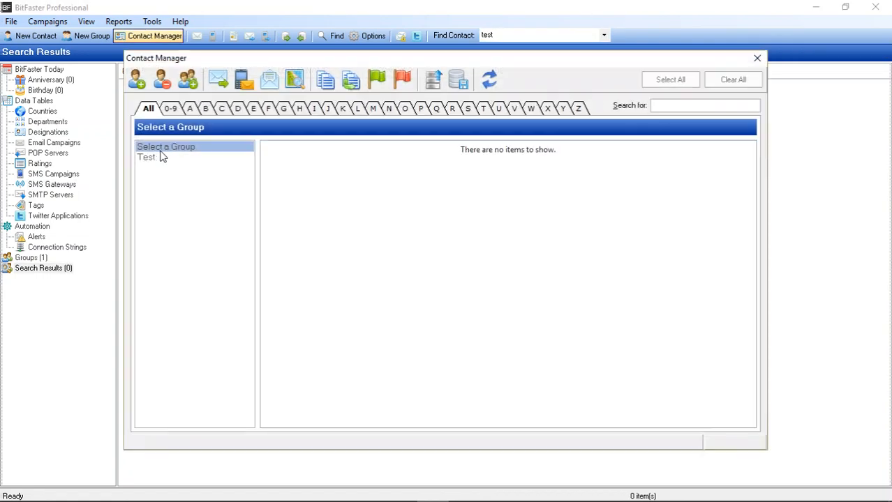
left_click(162, 159)
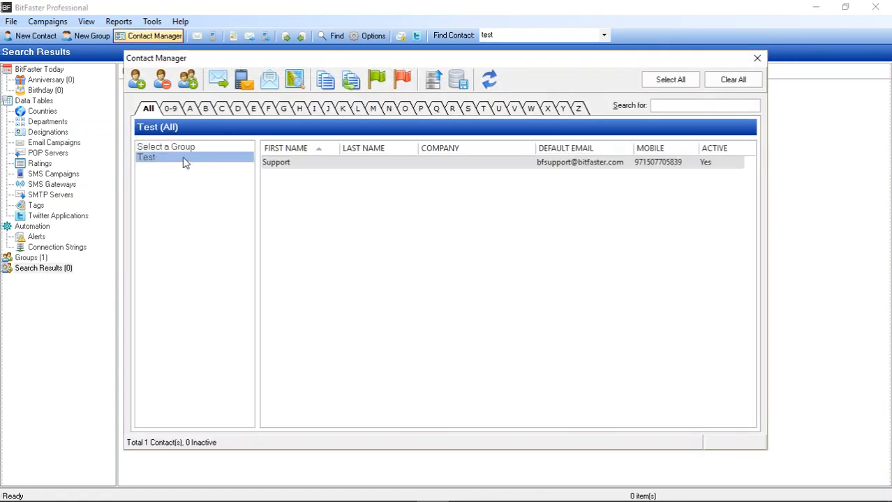
left_click(758, 58)
Search for contacts matching "support".
left_click(504, 34)
type("s")
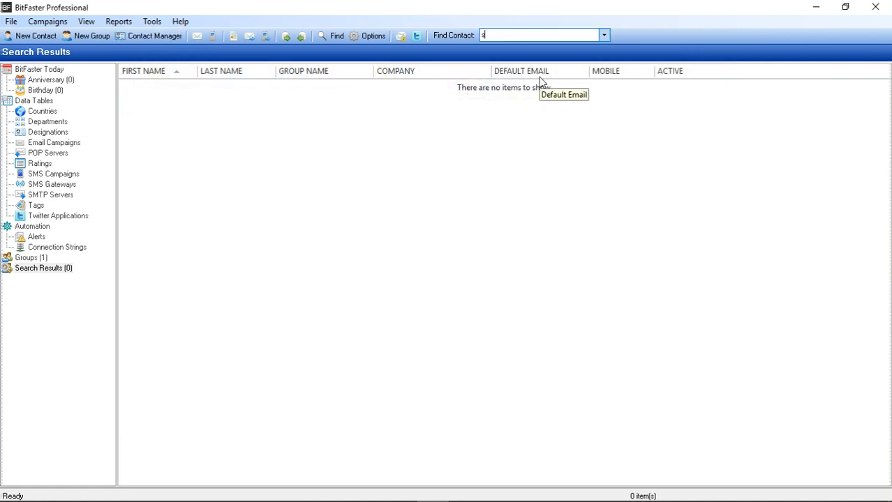
type("upport")
key("Return")
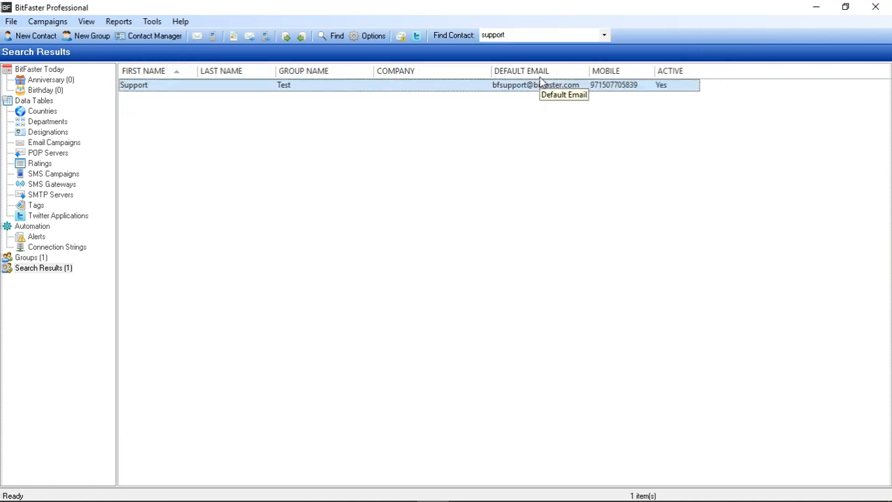
Open the SMS composer for the Support contact from the search results and close it without sending.
right_click(257, 91)
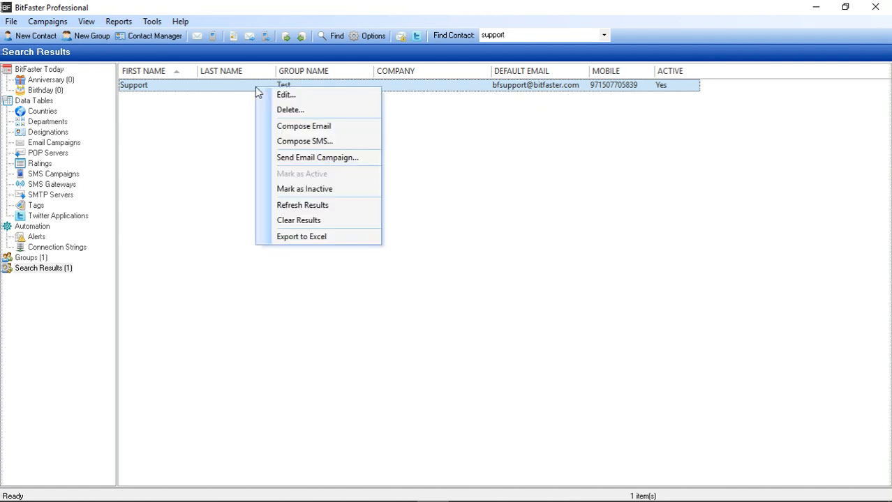
left_click(325, 143)
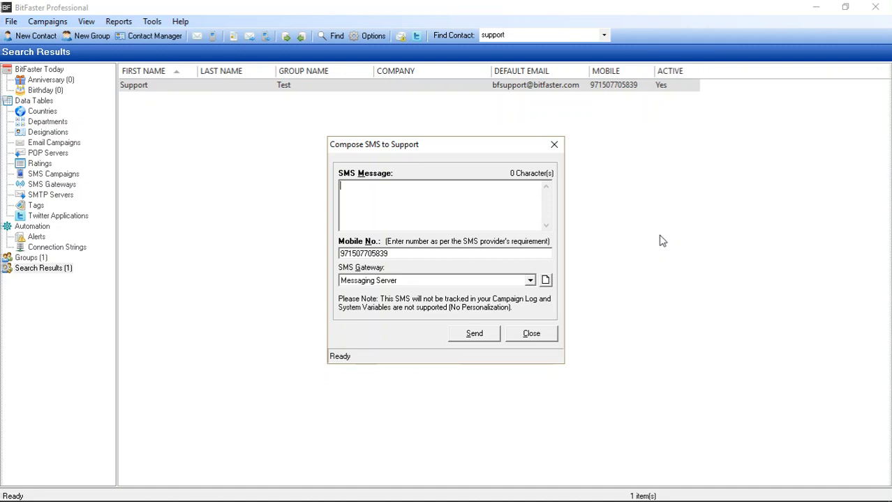
left_click(539, 335)
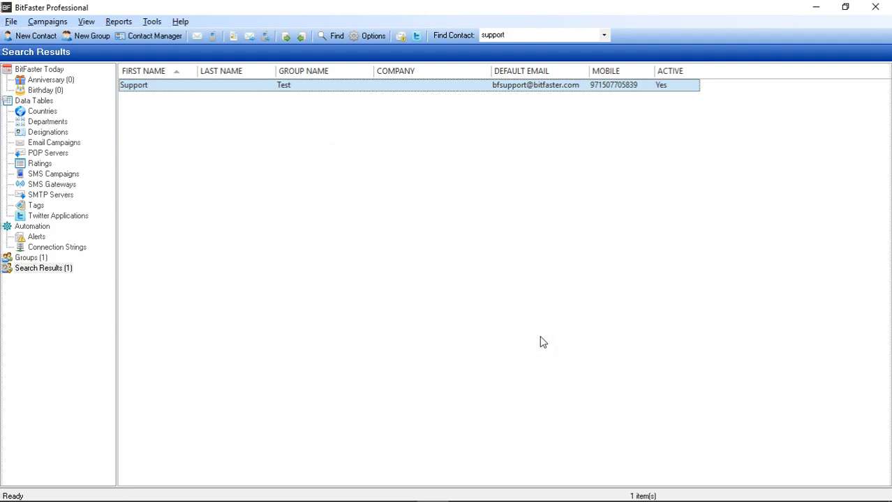